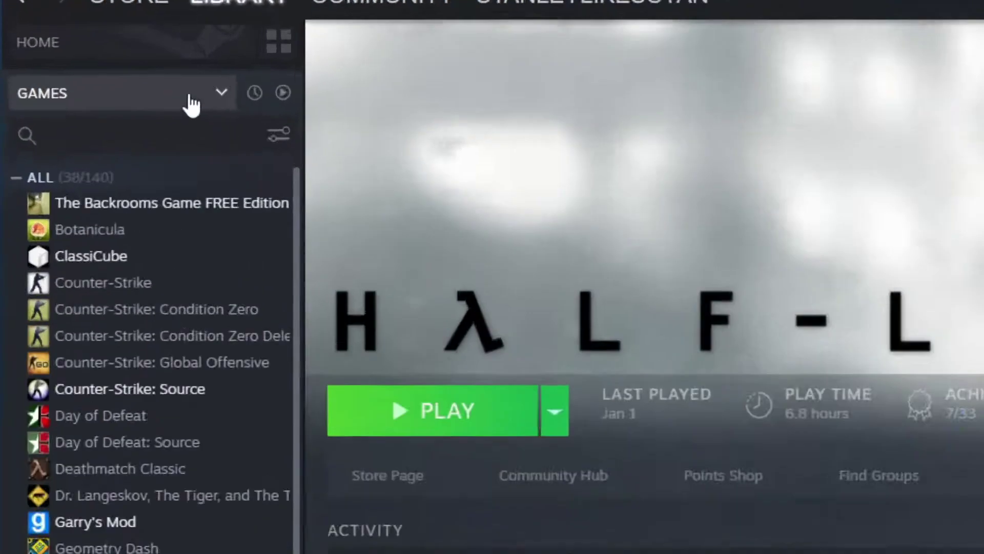
Show tools in the Steam library and open the Portal 2 Authoring Tools - Beta page
click(88, 73)
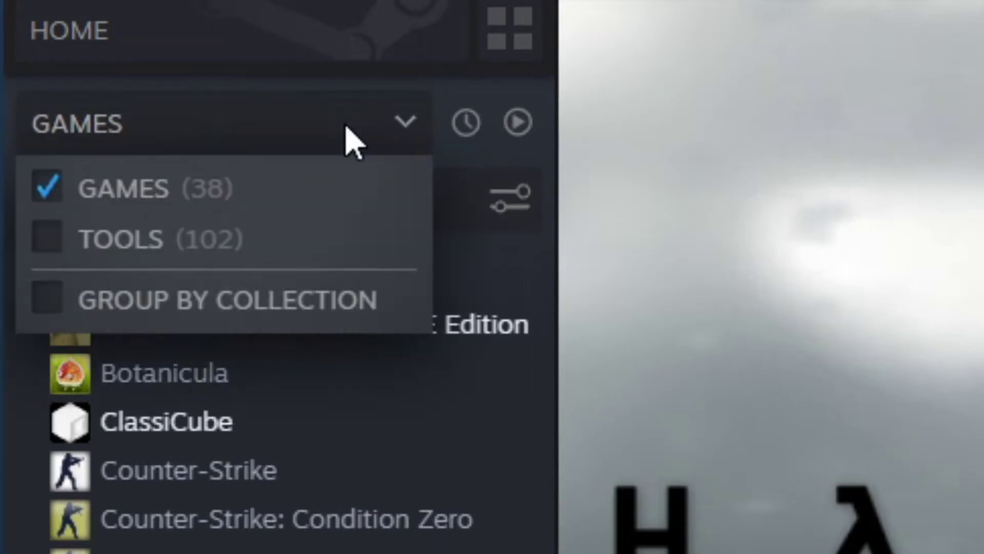
click(109, 259)
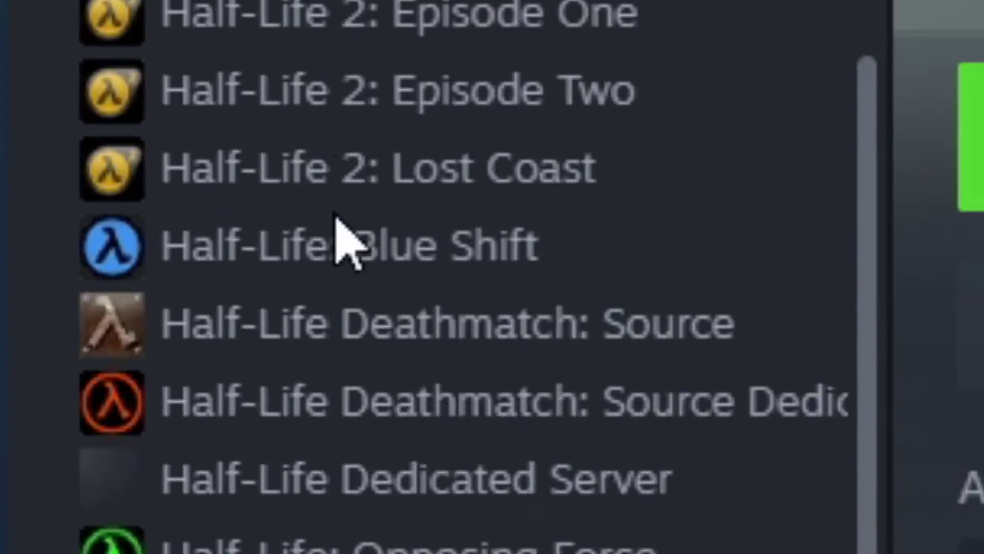
scroll(54, 236, down, 15)
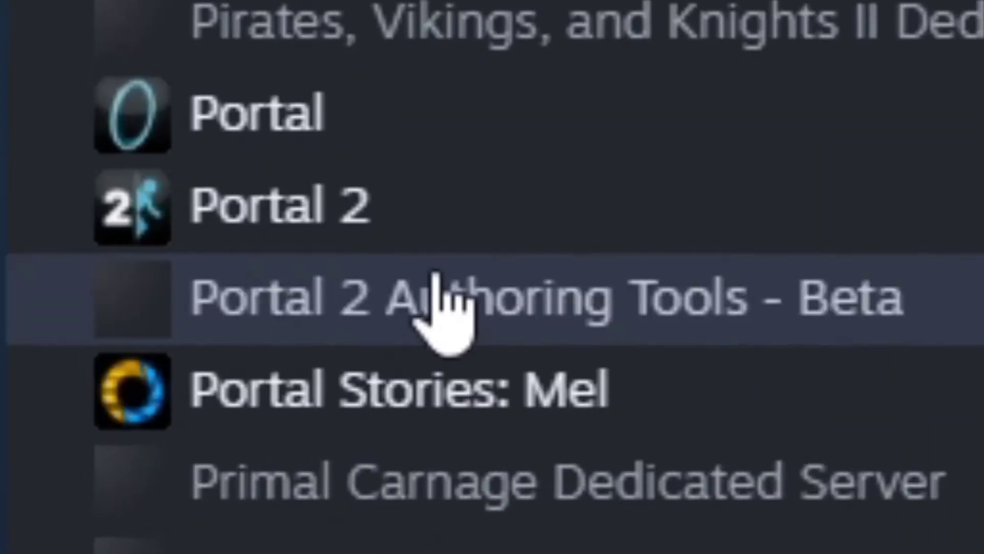
click(436, 295)
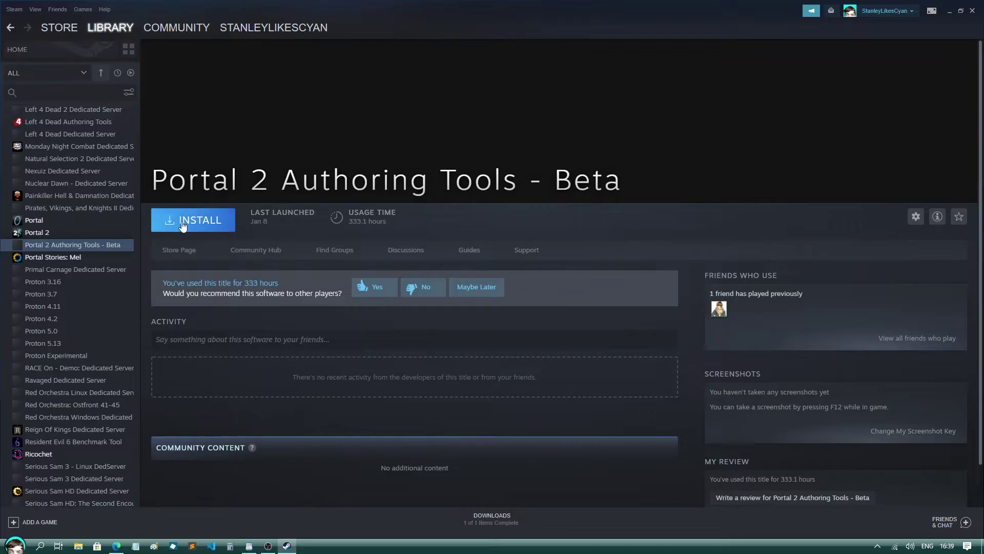
Install Portal 2 Authoring Tools - Beta, confirming the install dialog to start the download
click(187, 221)
click(532, 358)
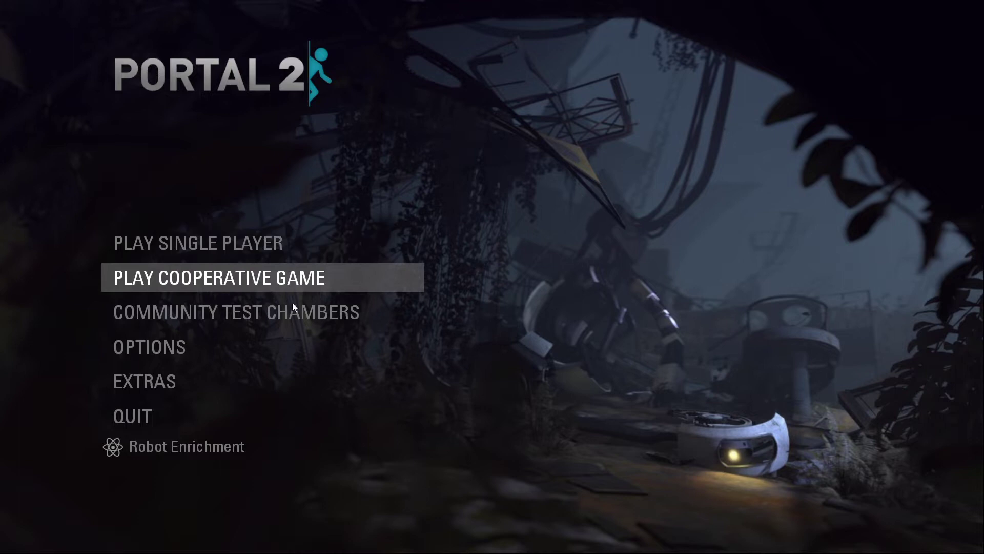
In Portal 2, choose Community Test Chambers, then Create Test Chambers
click(297, 313)
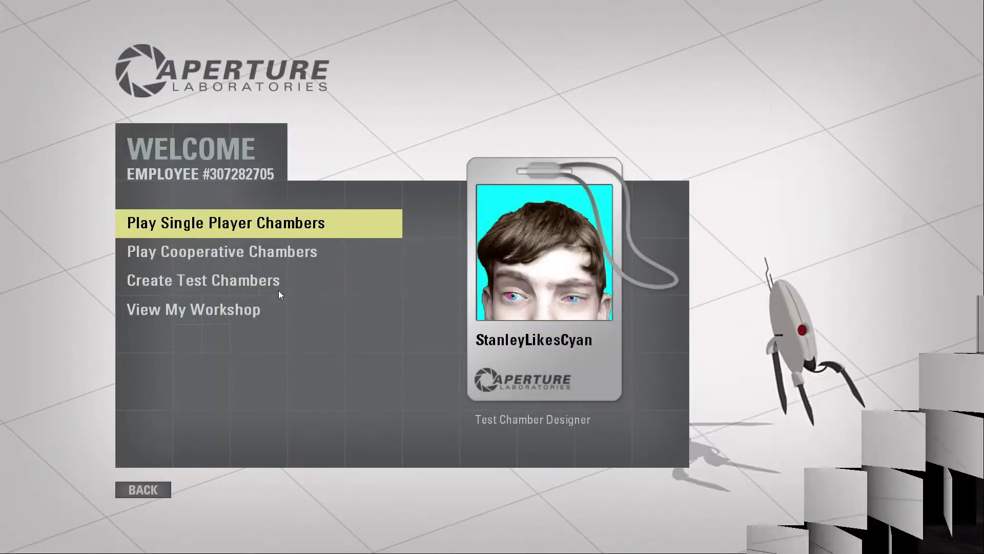
click(265, 281)
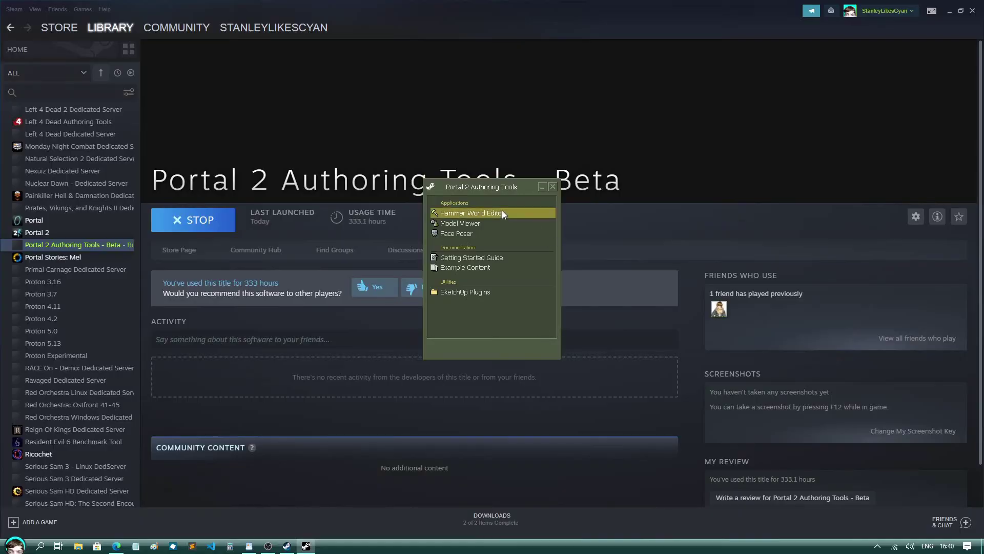
Launch Hammer World Editor from the Authoring Tools launcher
double_click(503, 212)
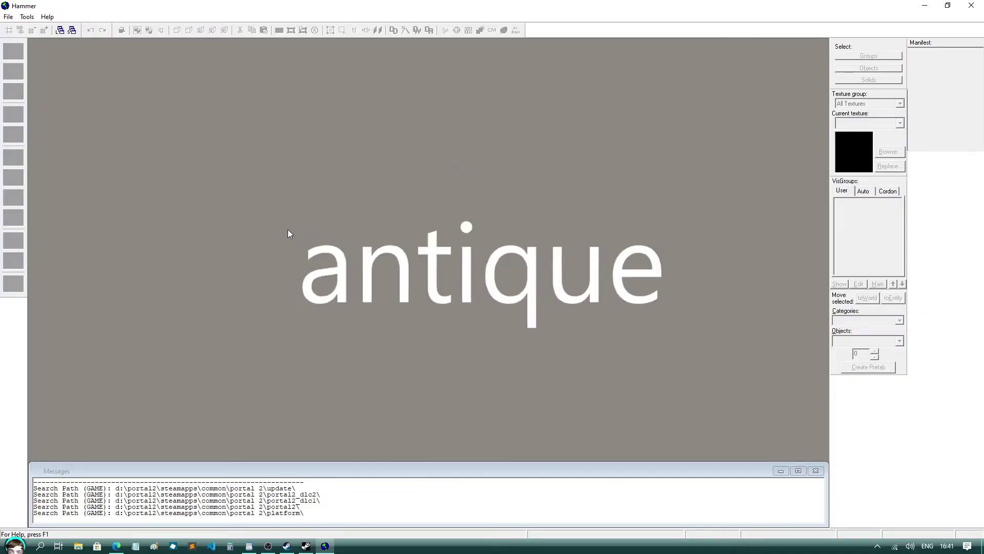
Create a new empty map with File > New
click(8, 16)
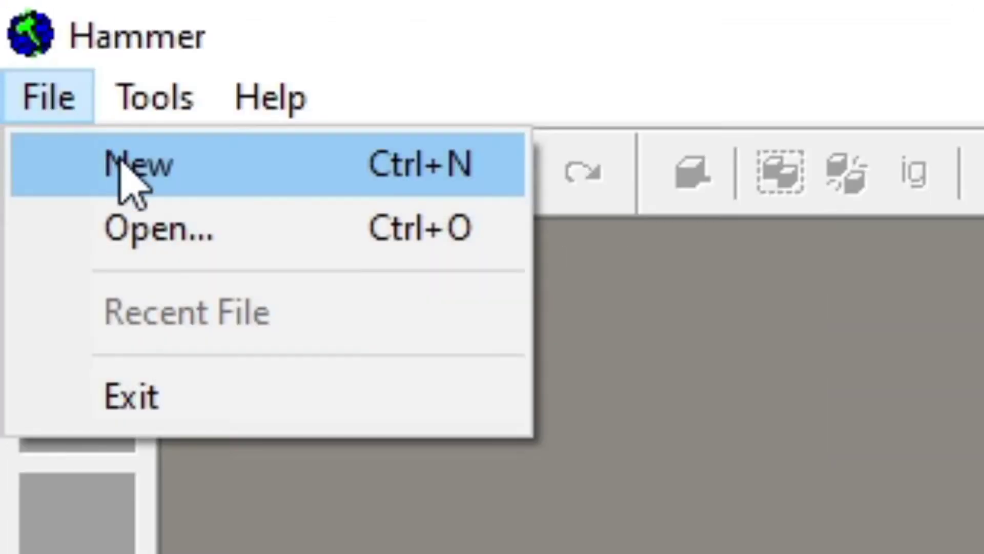
click(120, 168)
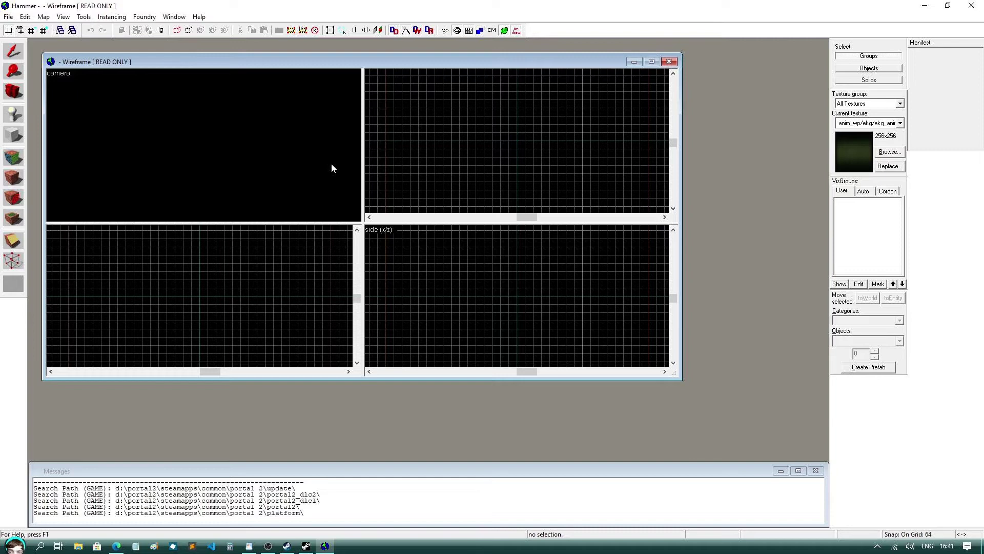
In Options > 3D views, set back clipping and model distance to 10000, detail to 7200, and raise forward speed
click(62, 16)
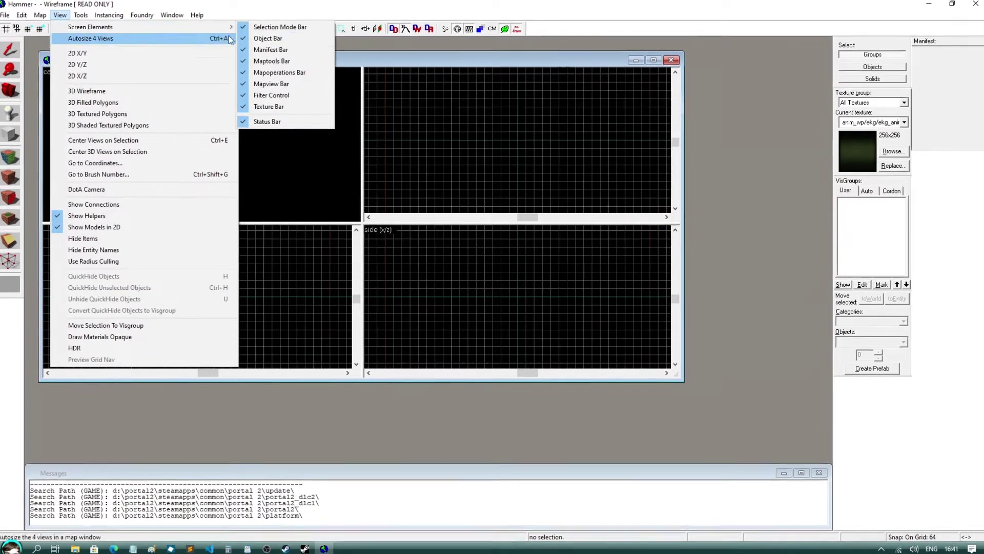
click(84, 17)
click(110, 259)
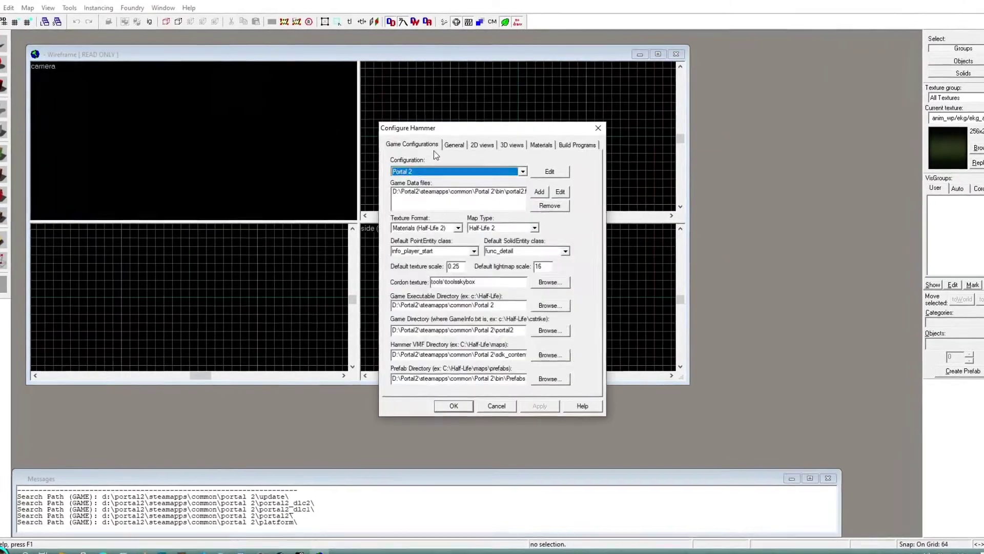
click(454, 145)
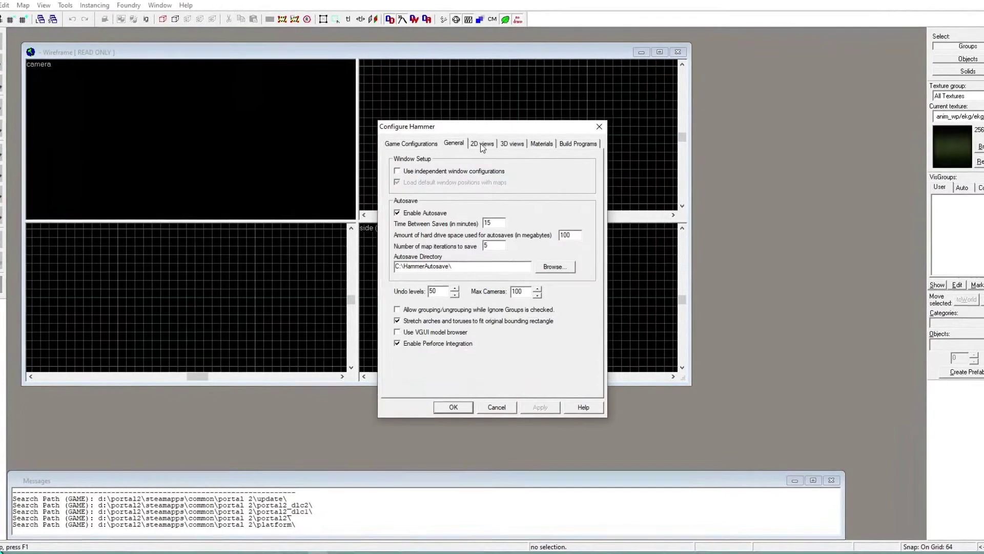
click(482, 140)
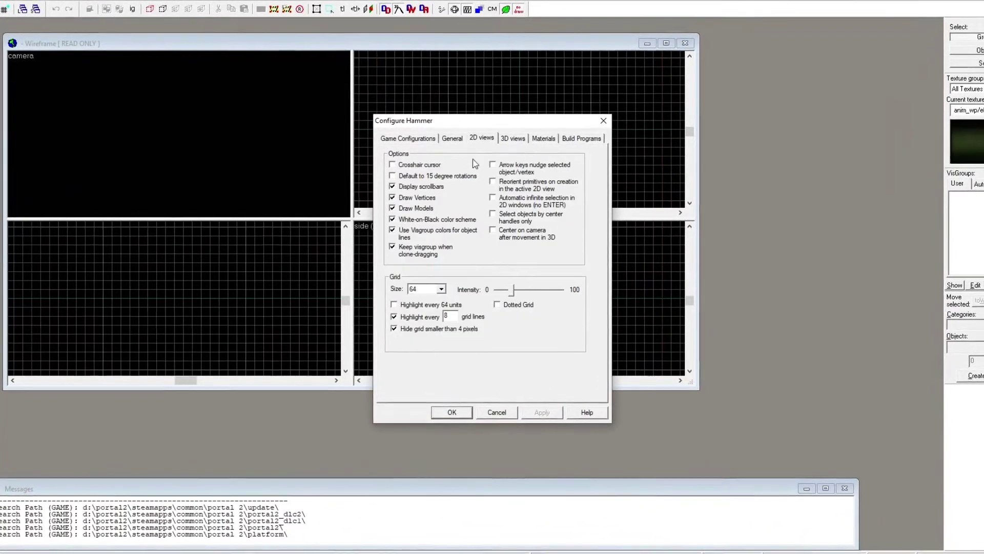
click(513, 140)
drag(505, 163, 553, 163)
drag(466, 196, 552, 195)
drag(474, 219, 526, 218)
drag(469, 279, 501, 280)
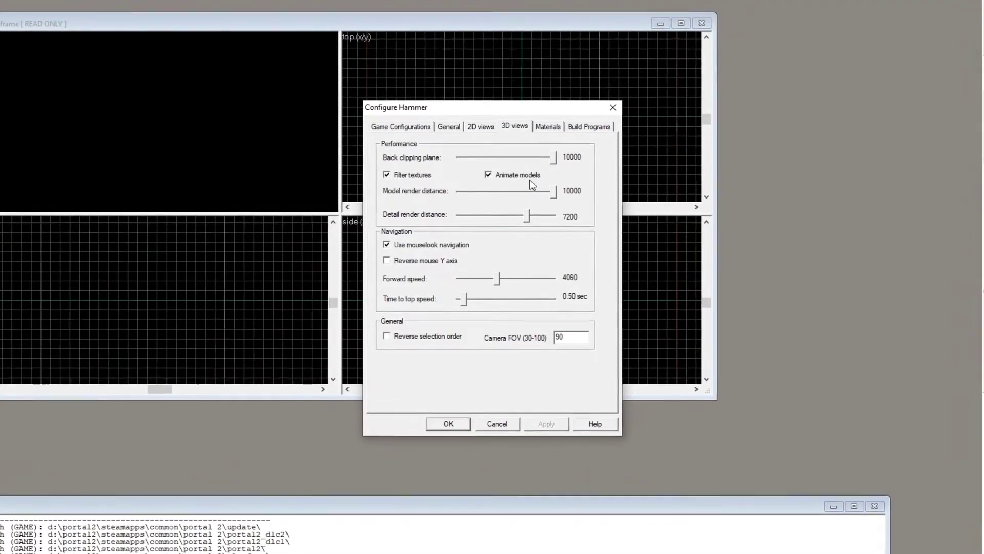
click(448, 421)
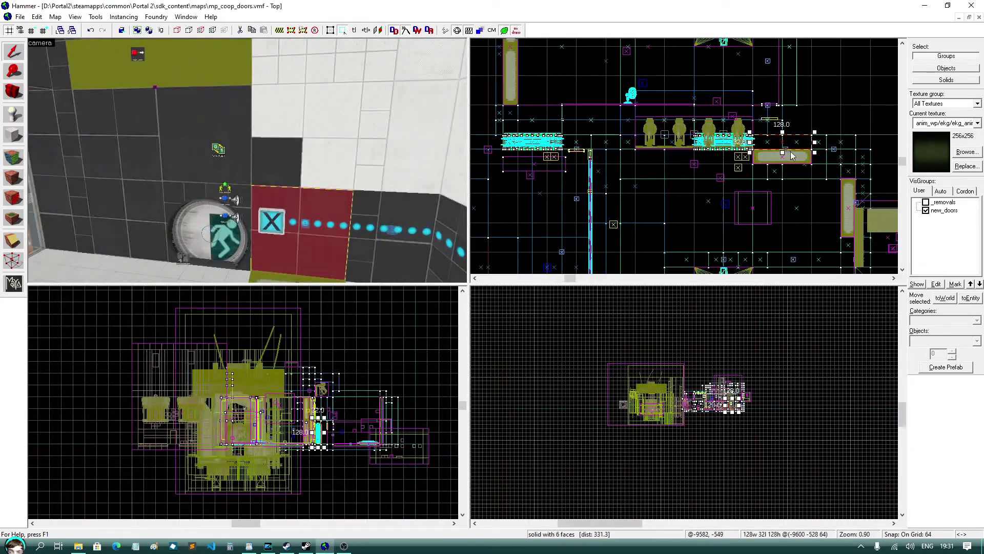
mouse_move(792, 156)
mouse_down()
mouse_move(792, 112)
mouse_move(758, 164)
mouse_up()
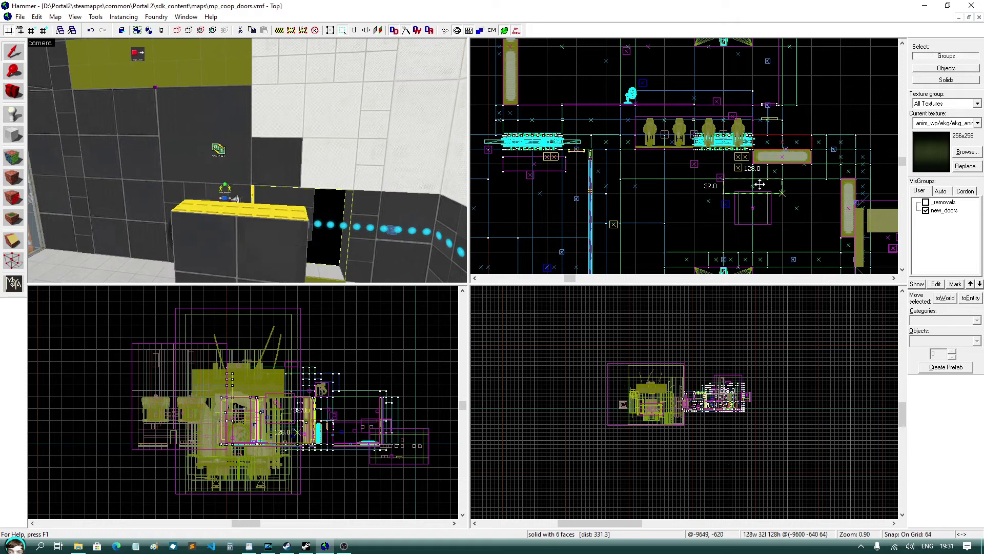
click(760, 185)
key(ctrl+shift+e)
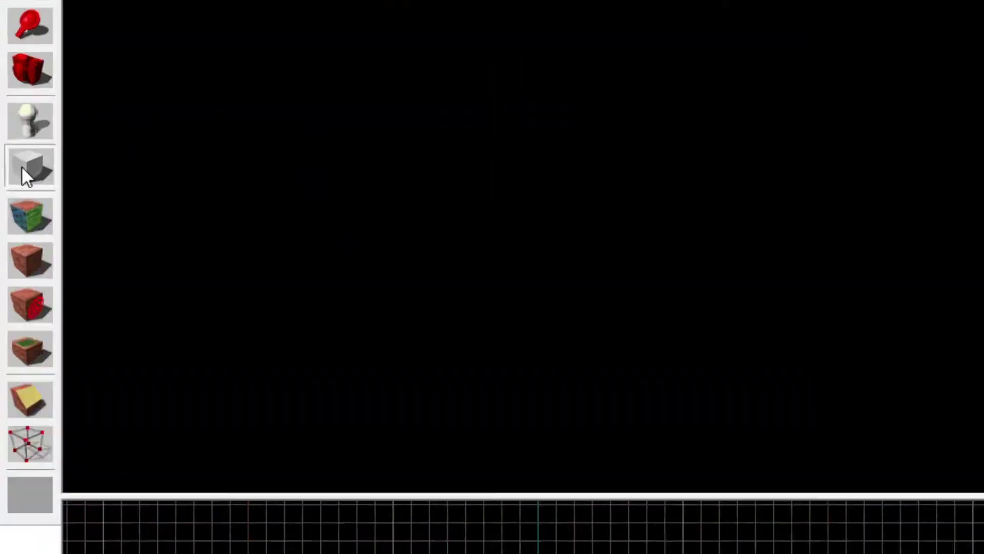
Draw a 1024×1024 block in the Top view, raise it to 256 units, and create it
click(12, 137)
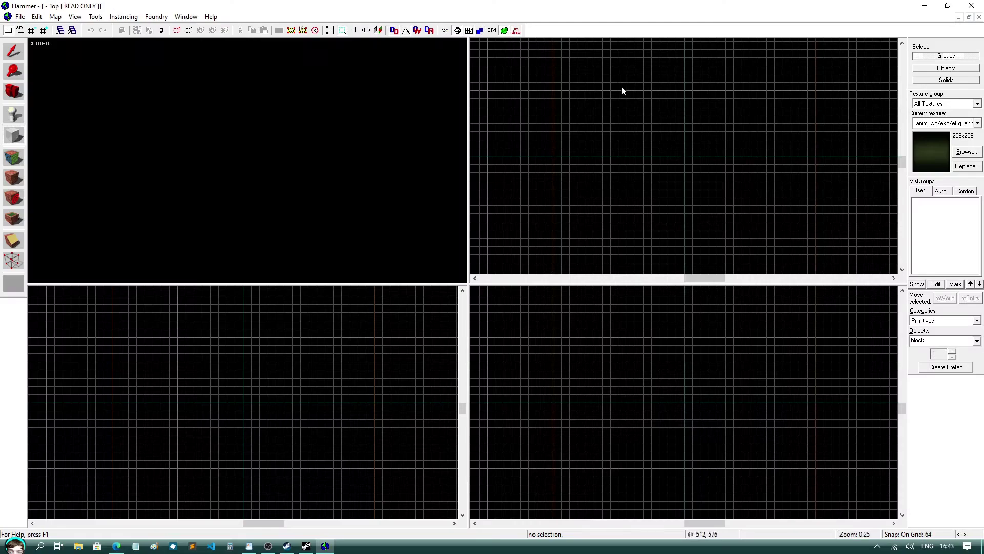
drag(621, 93, 753, 229)
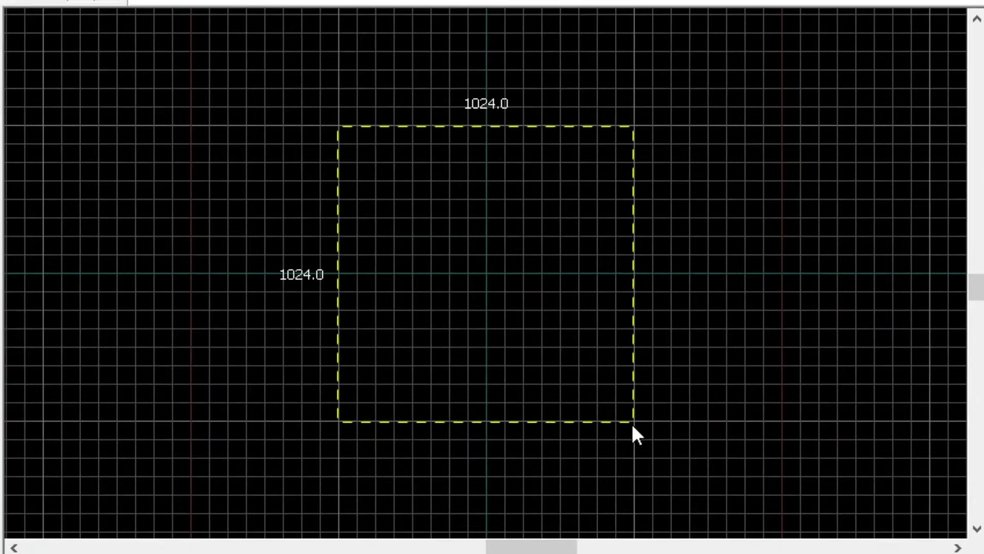
drag(637, 425, 637, 426)
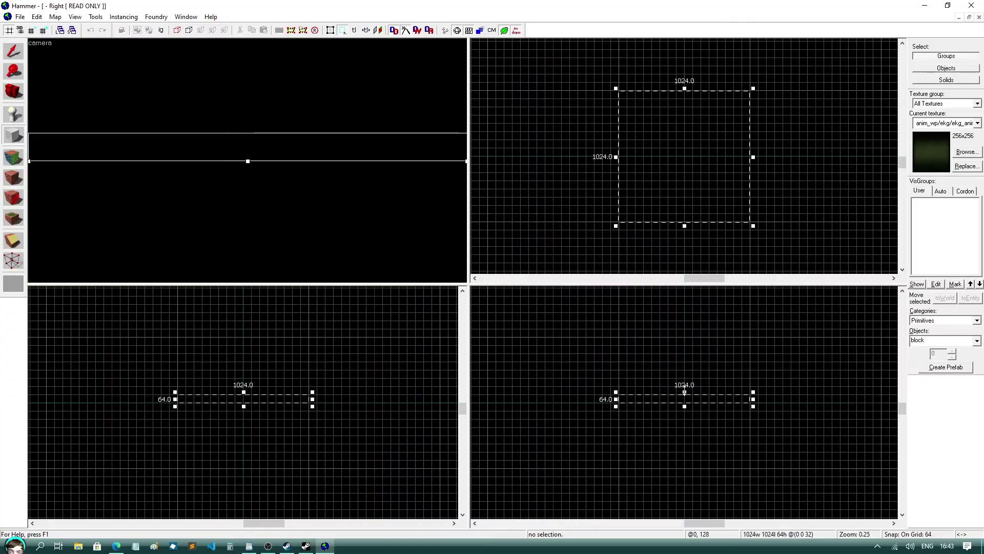
drag(501, 262, 502, 206)
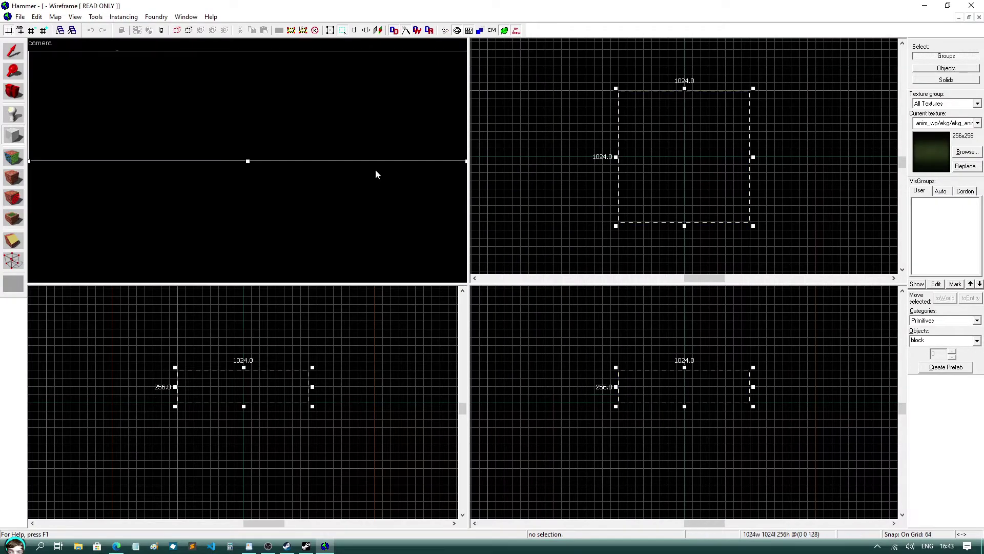
key(Return)
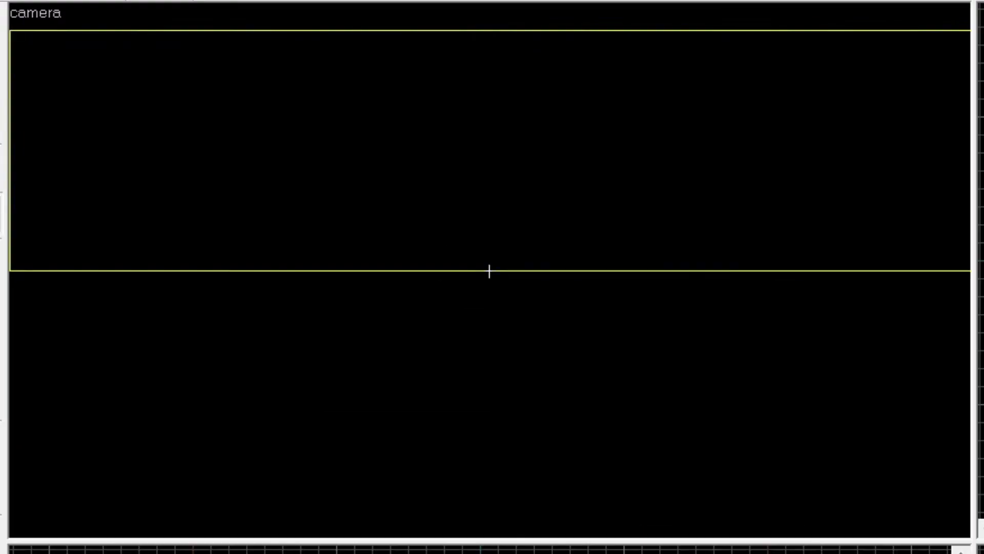
key(w)
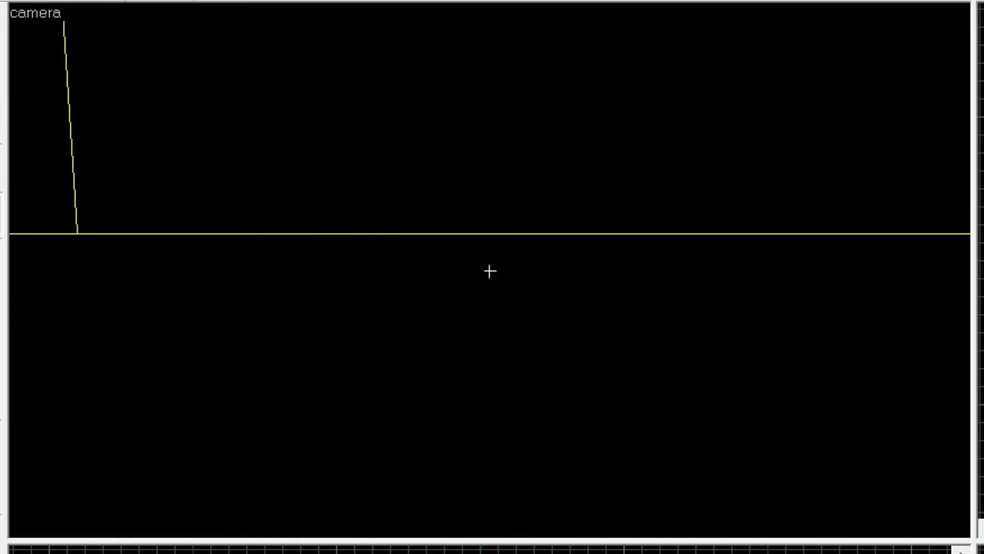
key(s)
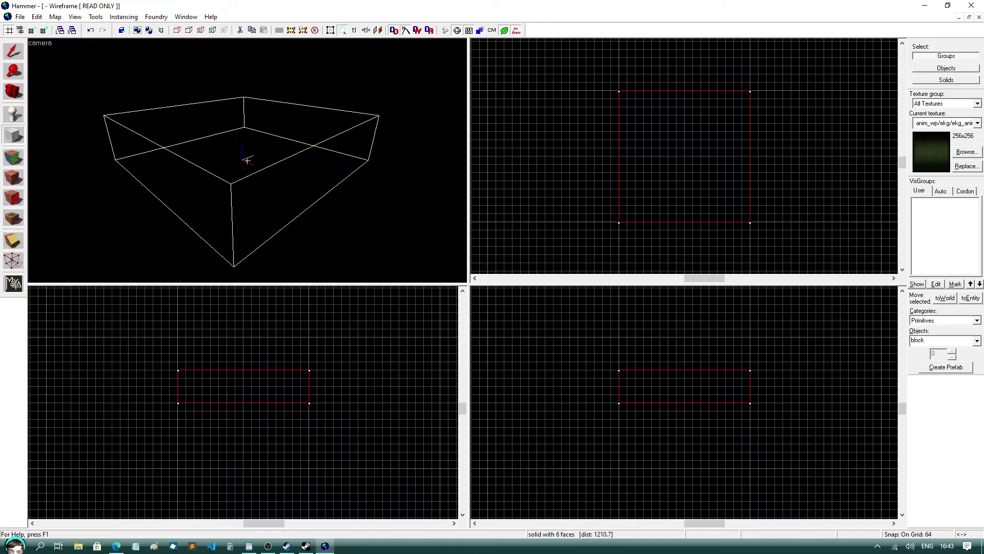
Switch the 3D camera view to textured rendering
key(z)
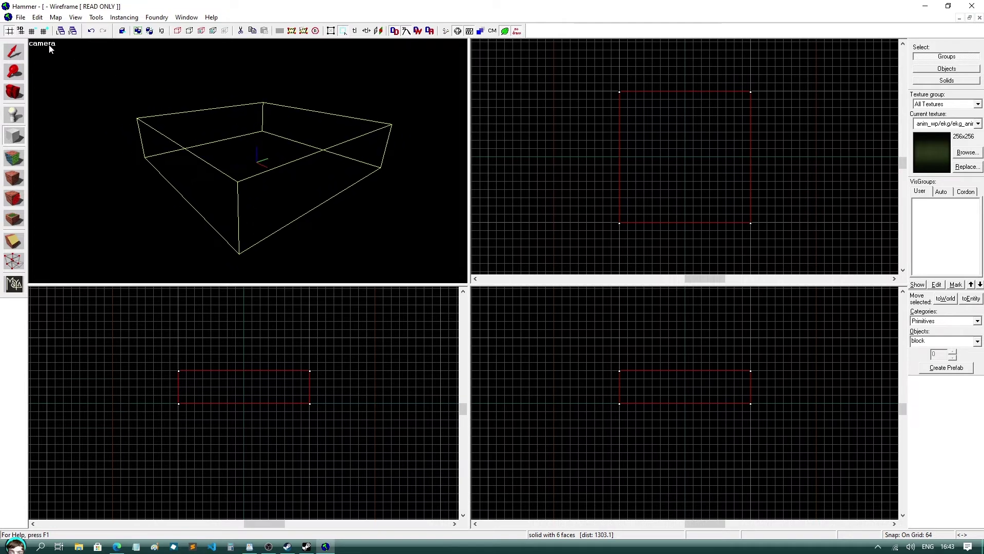
click(45, 43)
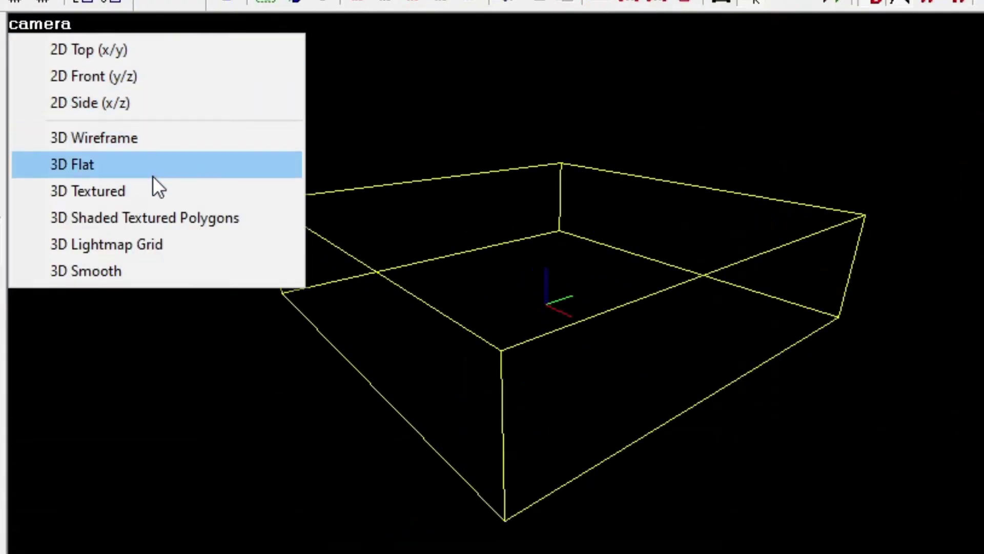
click(154, 190)
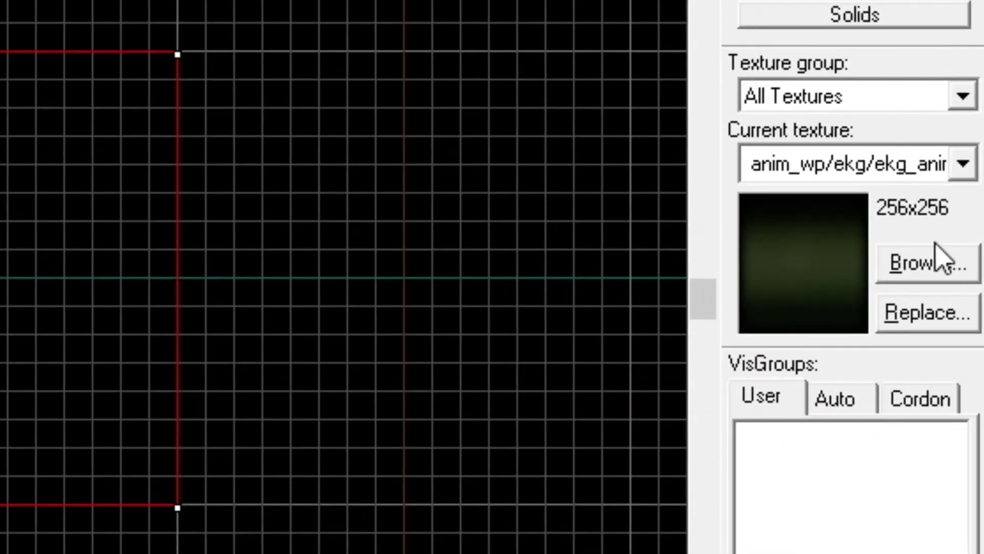
In the texture browser at 256x256 previews, pick the grey concrete wall texture for the block
click(926, 264)
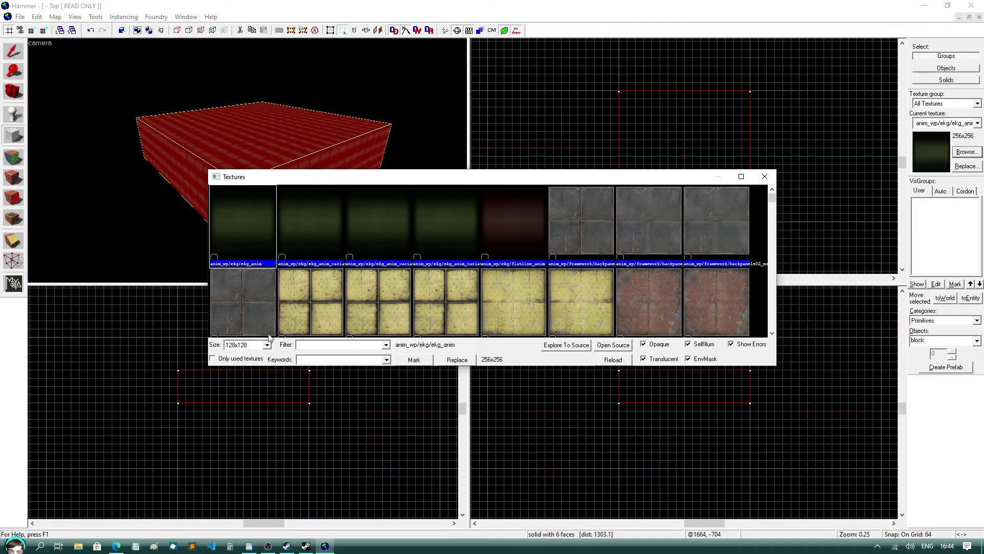
click(257, 362)
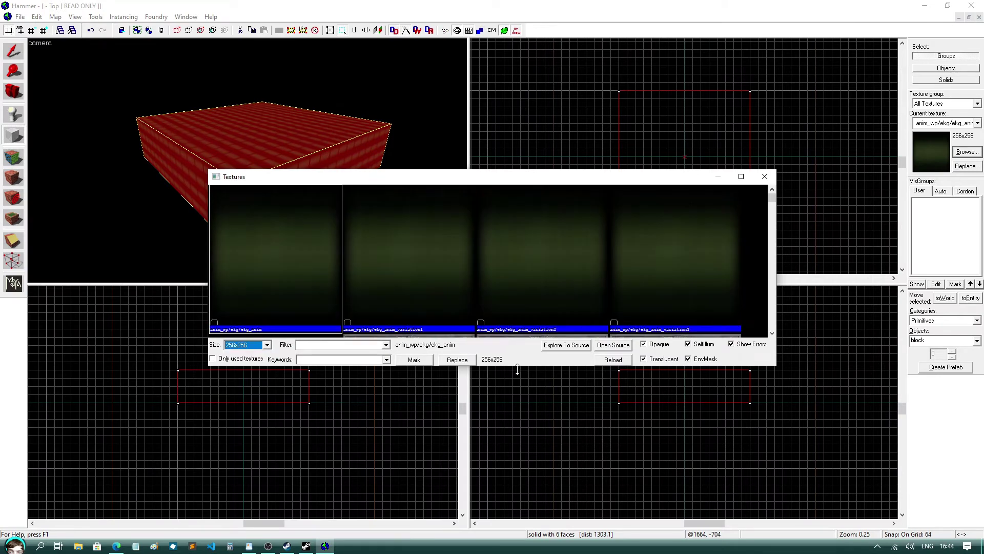
drag(517, 366, 517, 478)
drag(493, 183, 476, 64)
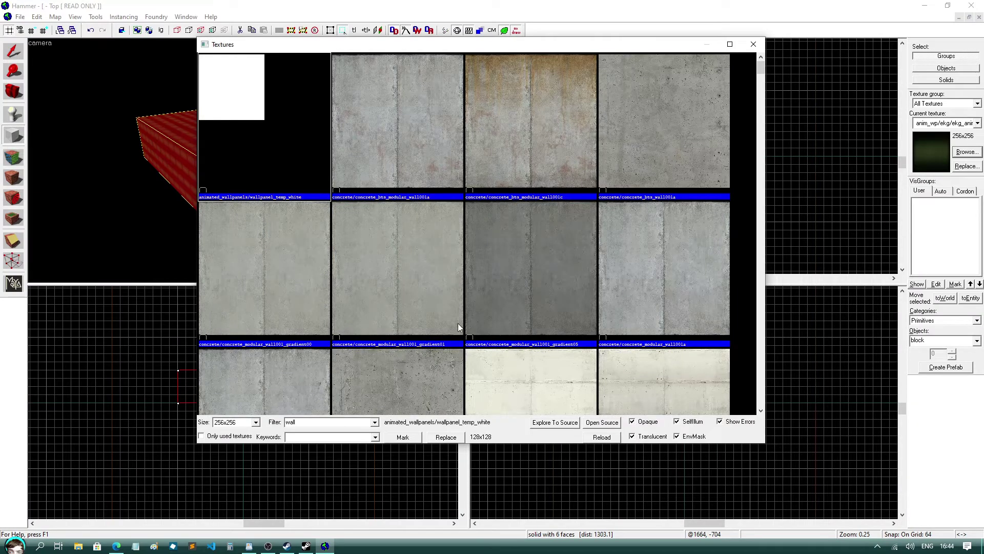
scroll(596, 282, down, 3)
double_click(645, 210)
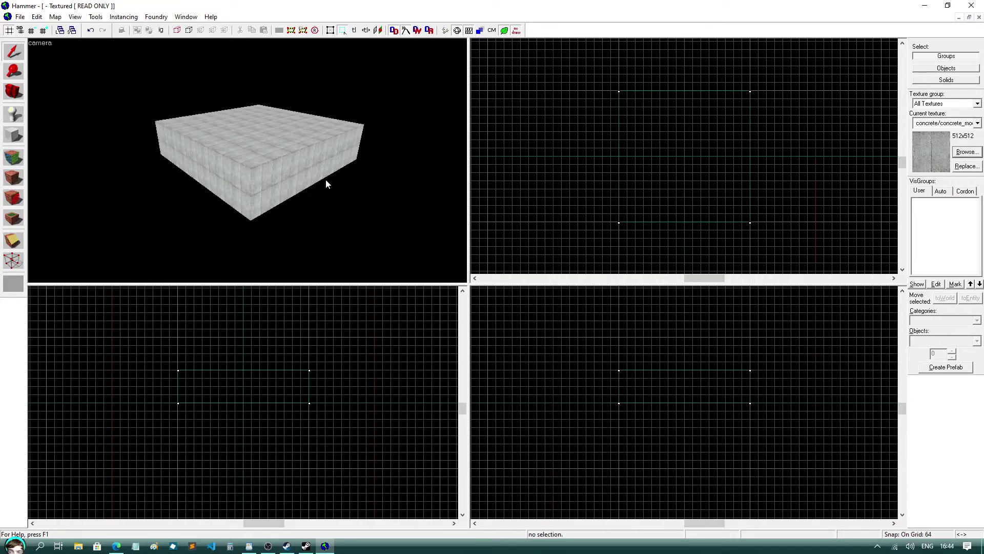
Hollow the selected block with Tools > Make Hollow using -64 wall thickness
click(257, 155)
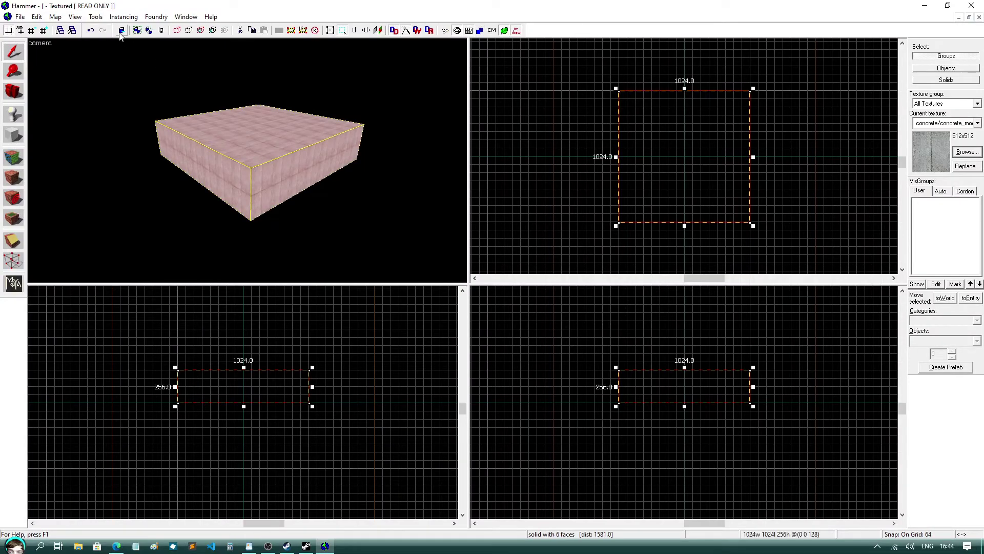
click(95, 17)
click(119, 40)
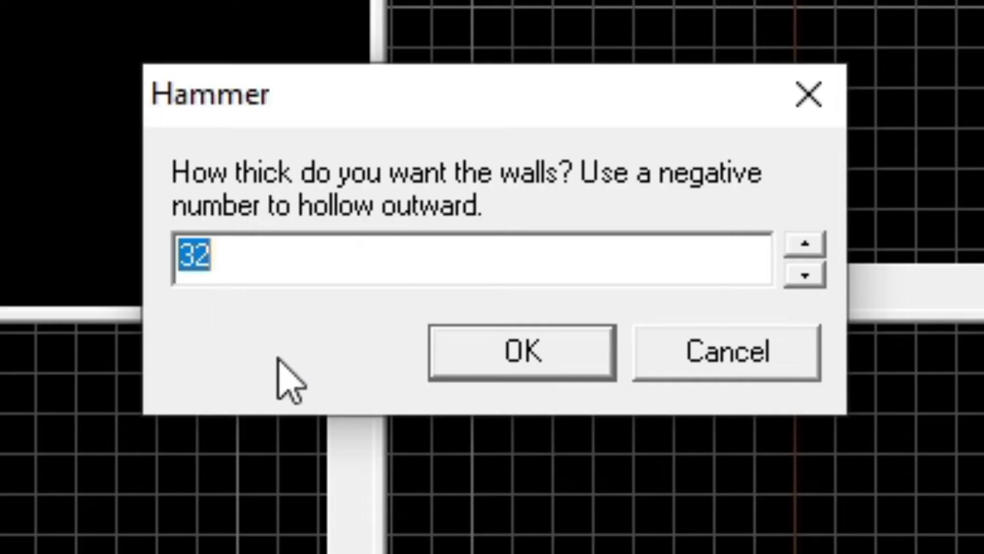
text(-64)
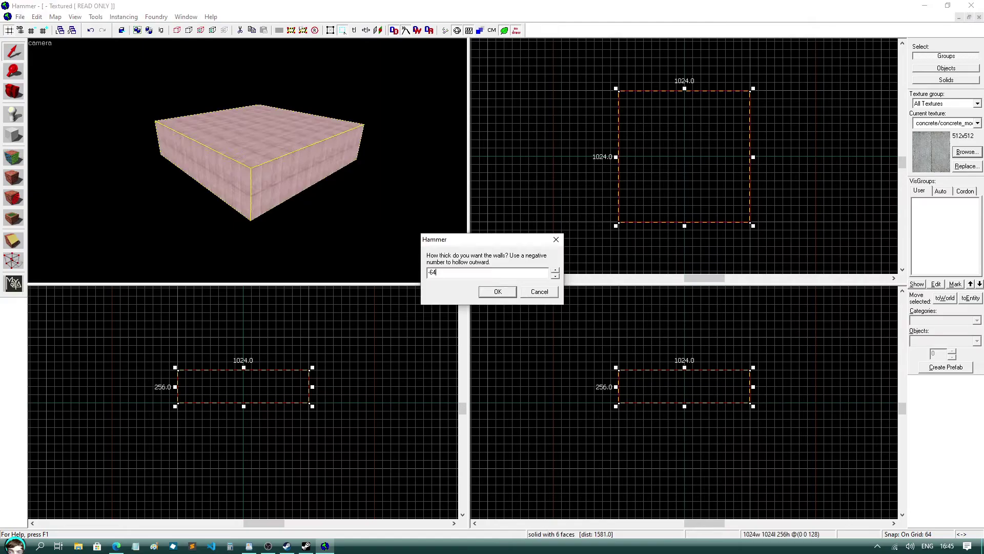
key(Return)
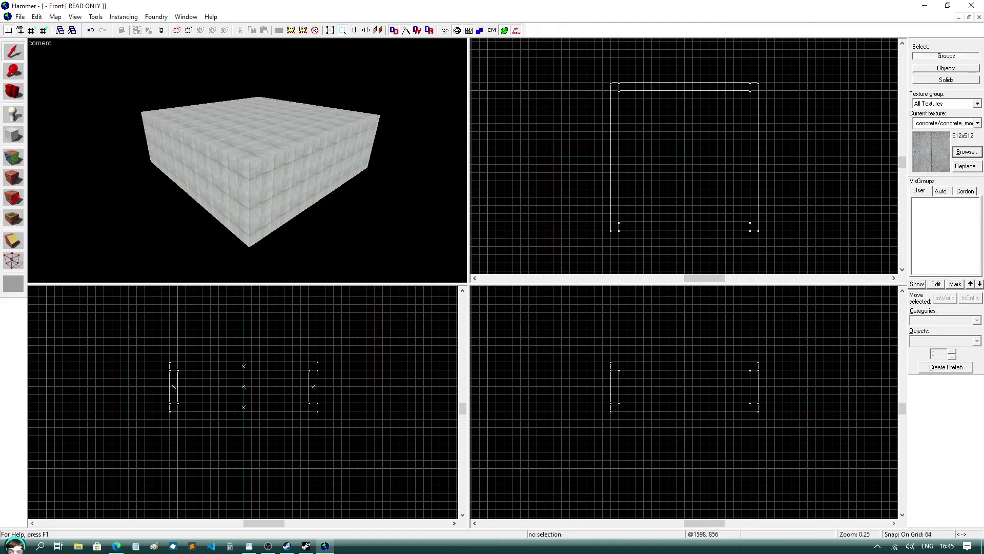
Place an info_player_start on the room floor with the Entity tool and select it
scroll(247, 161, up, 5)
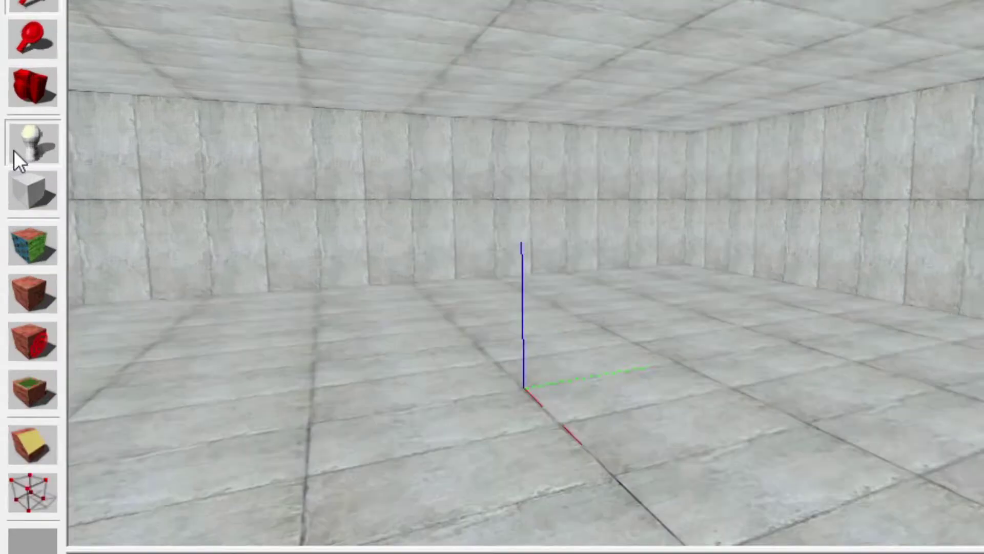
click(8, 119)
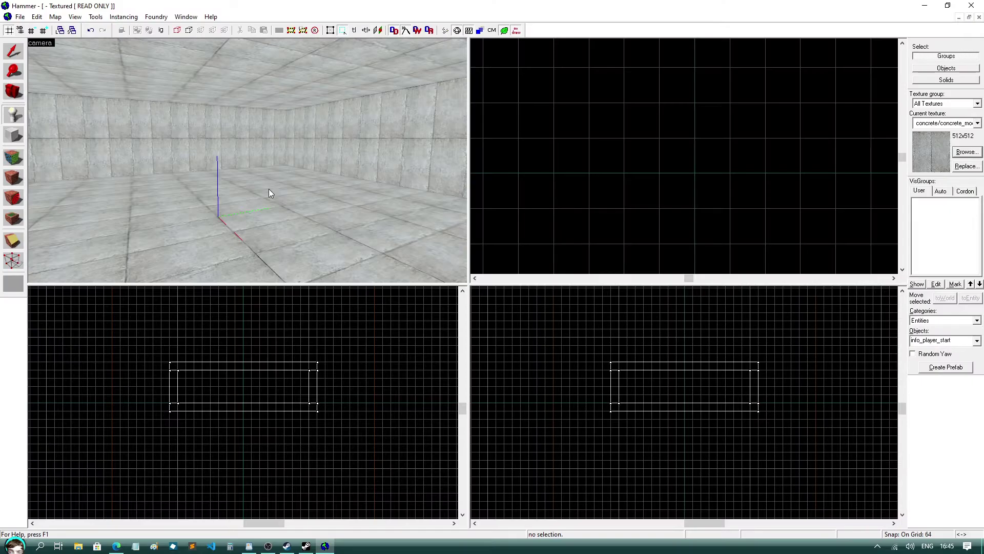
click(269, 189)
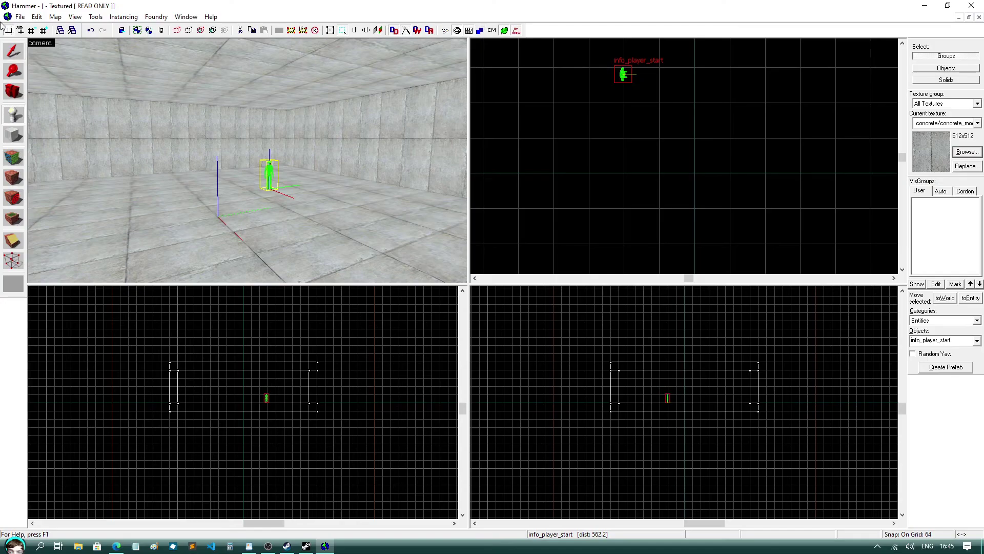
click(17, 58)
scroll(600, 142, down, 2)
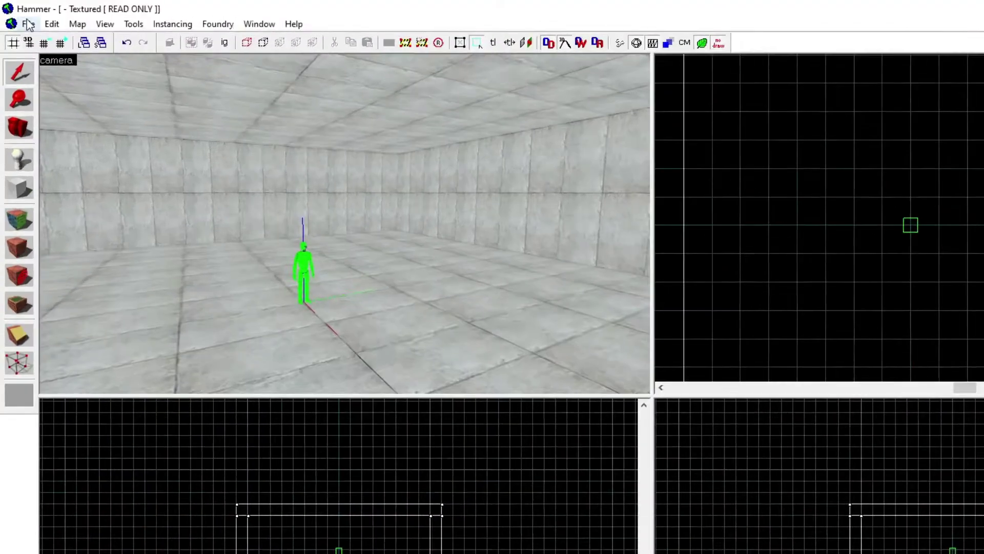
Save the map as my_very_epicly_cool_map in the Portal 2 sdk_content\maps folder
click(19, 17)
click(61, 76)
drag(251, 31, 346, 55)
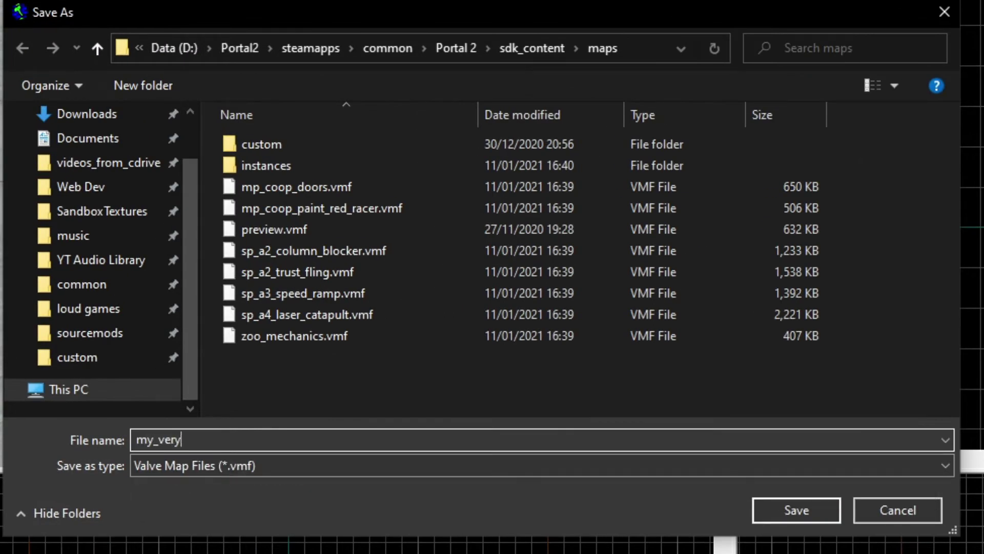
text(icly)
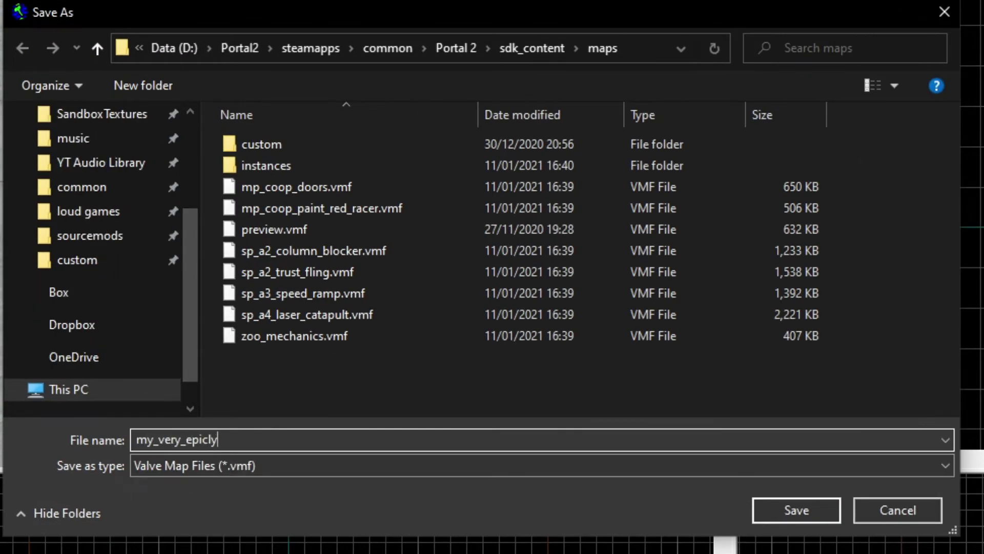
text(_cool_m)
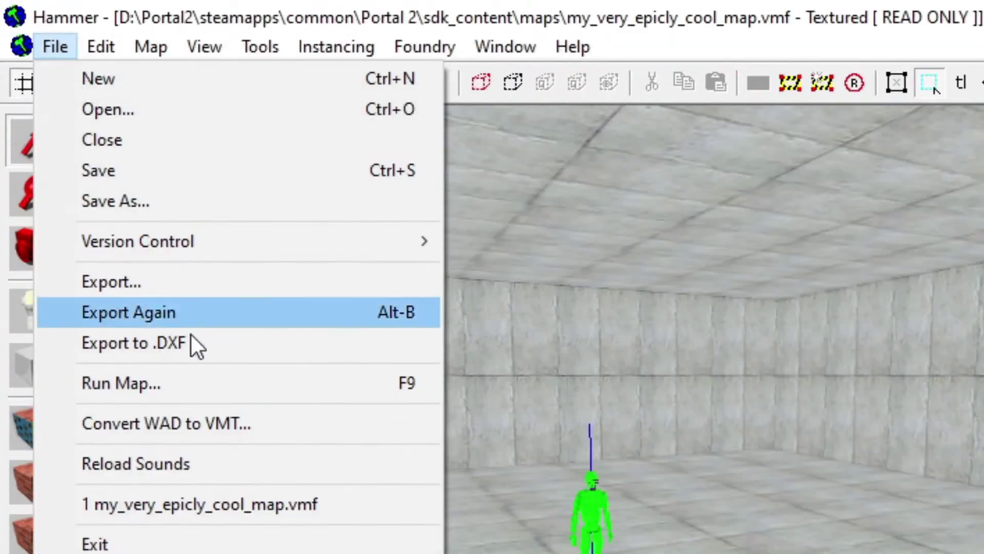
Compile the map with BSP, VIS and RAD left on Normal
click(210, 383)
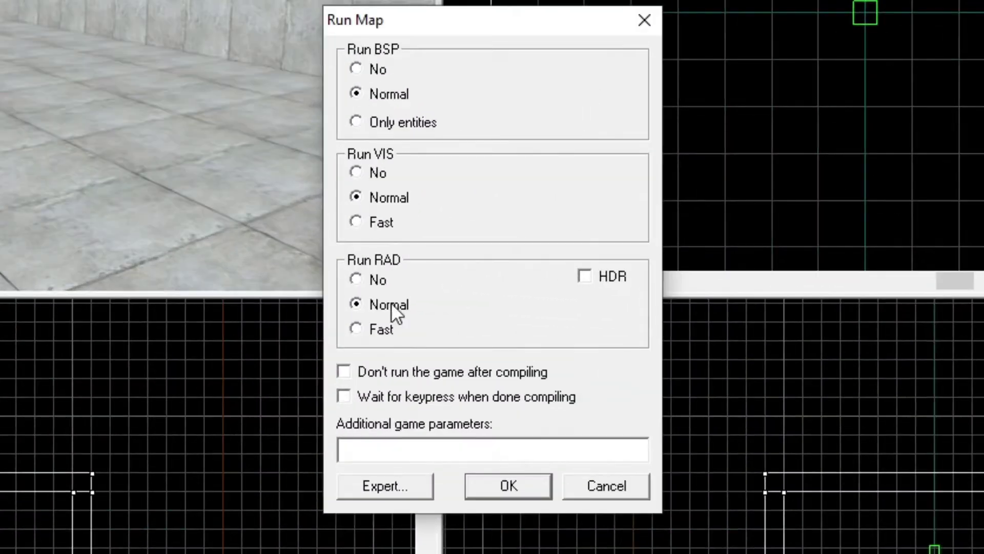
key(Return)
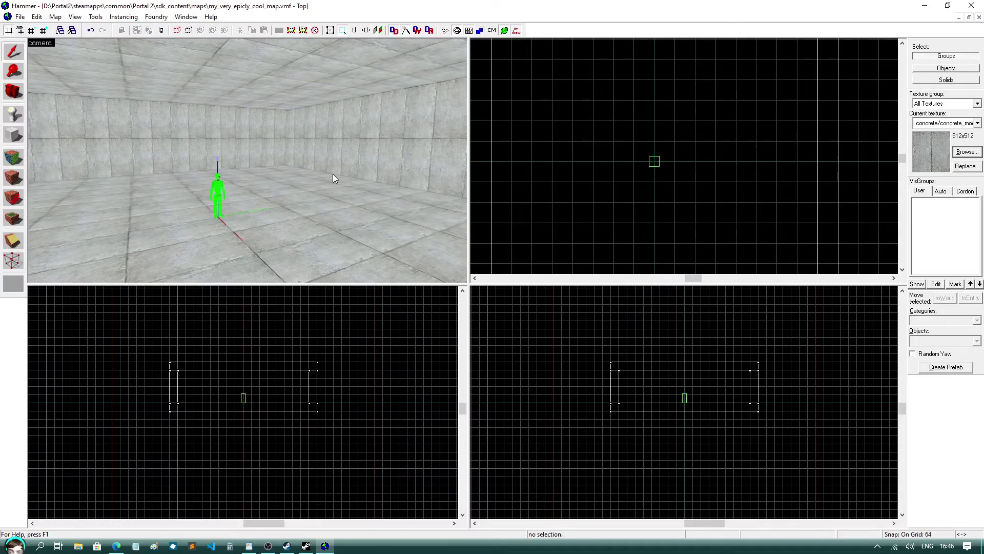
Compile my_very_epicly_cool_map through Run Map's Expert settings and launch it in Portal 2
click(21, 17)
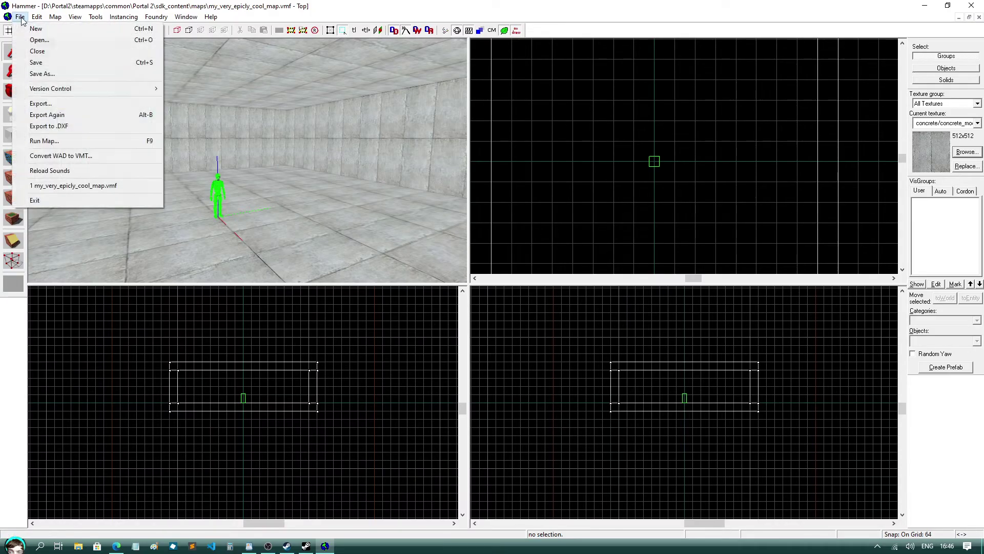
click(65, 136)
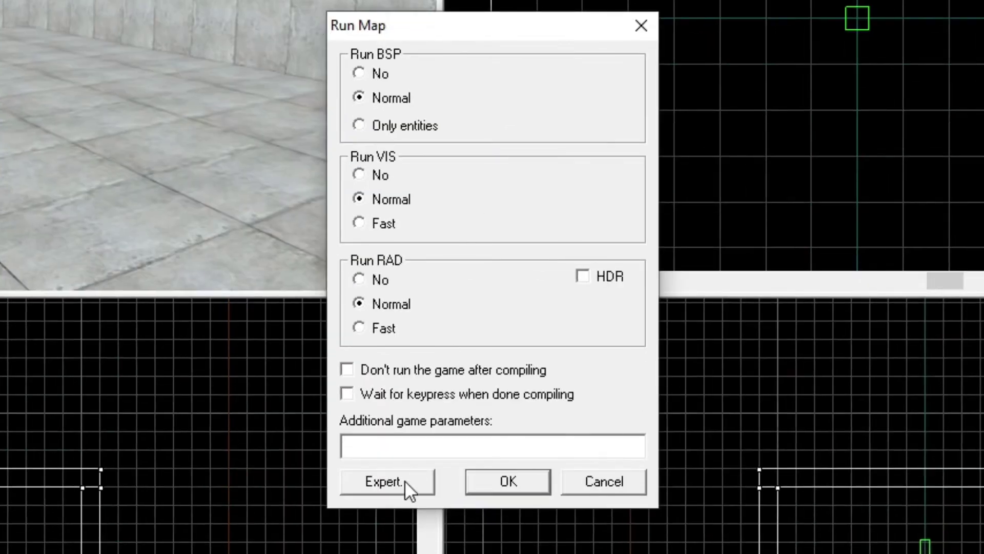
click(404, 481)
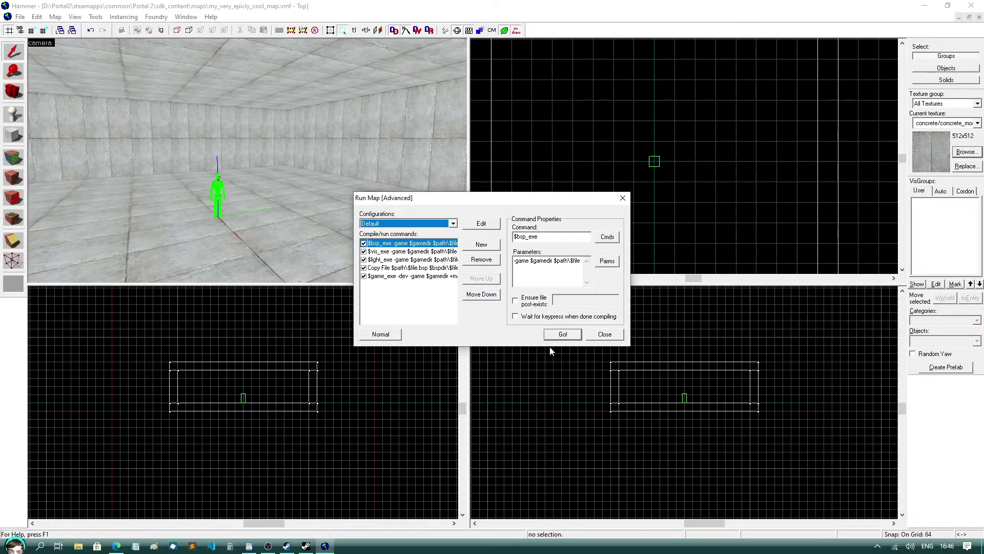
click(562, 334)
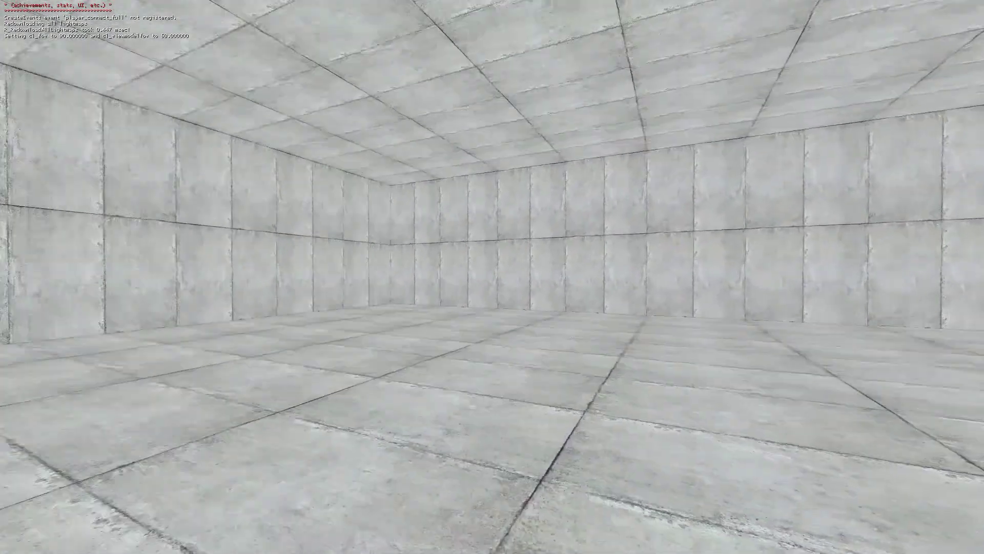
Turn on Allow Developer Console in Portal 2's Keyboard/Mouse options
key(Escape)
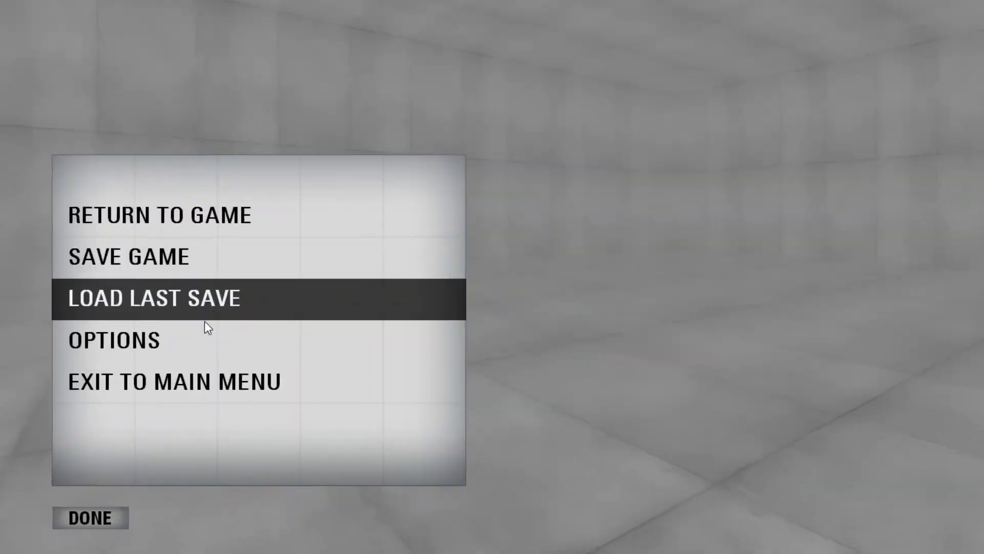
click(177, 339)
click(192, 379)
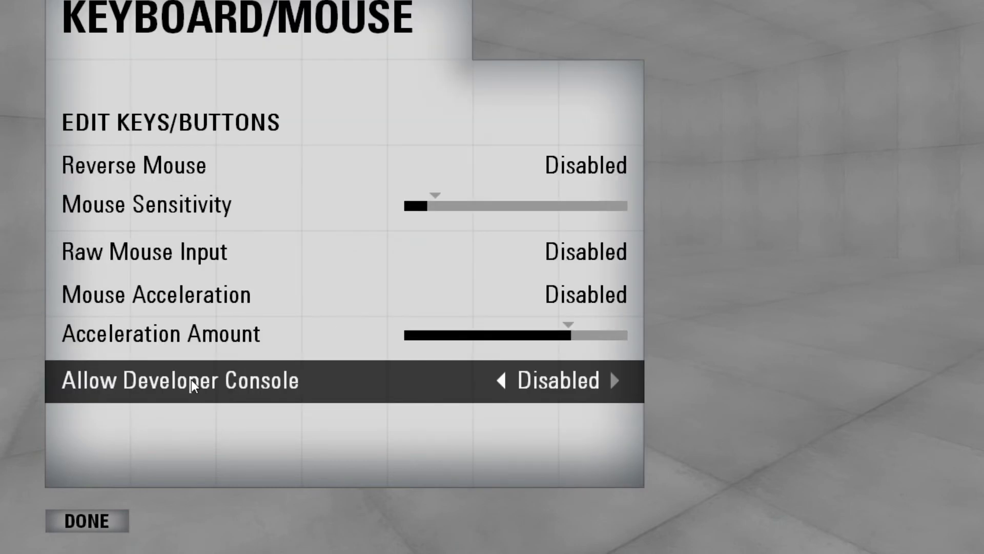
click(612, 381)
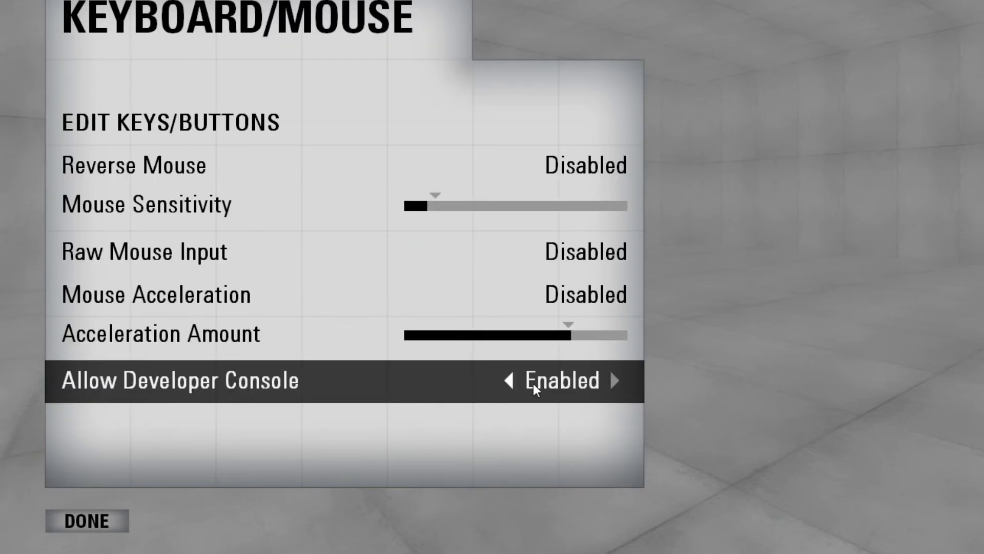
Enter sv_cheats 1 and noclip in the developer console, then return to the options
key(grave)
text(sv)
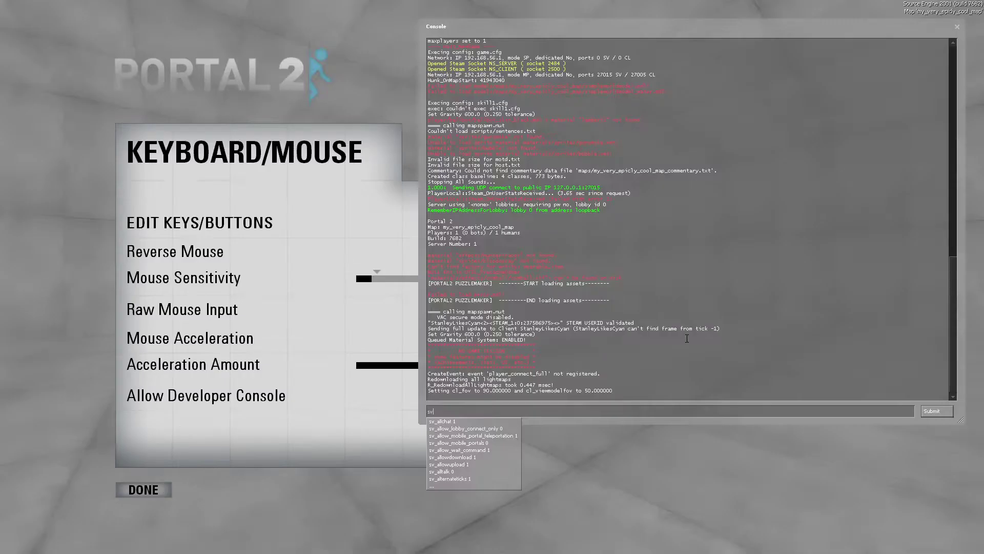
text(_cheats 1)
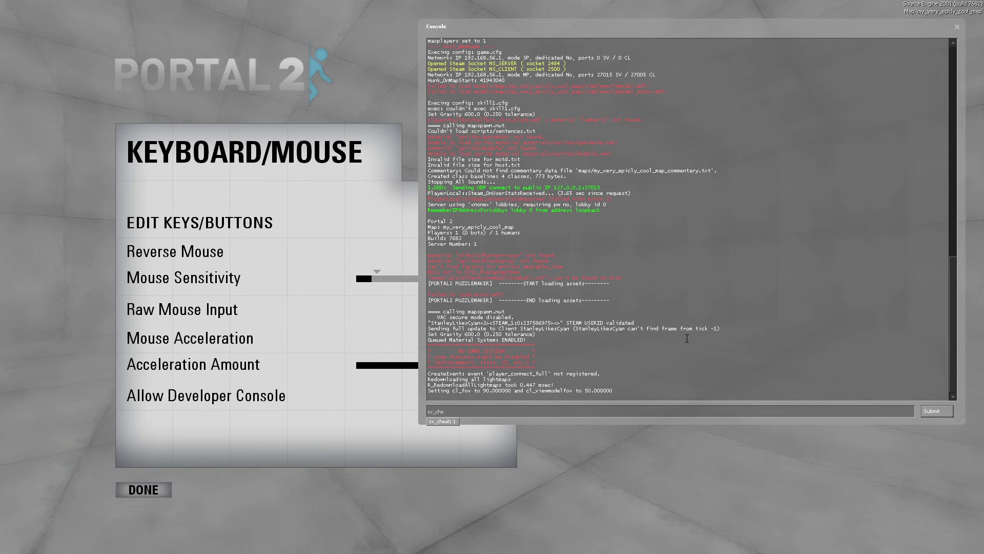
key(Return)
text(no)
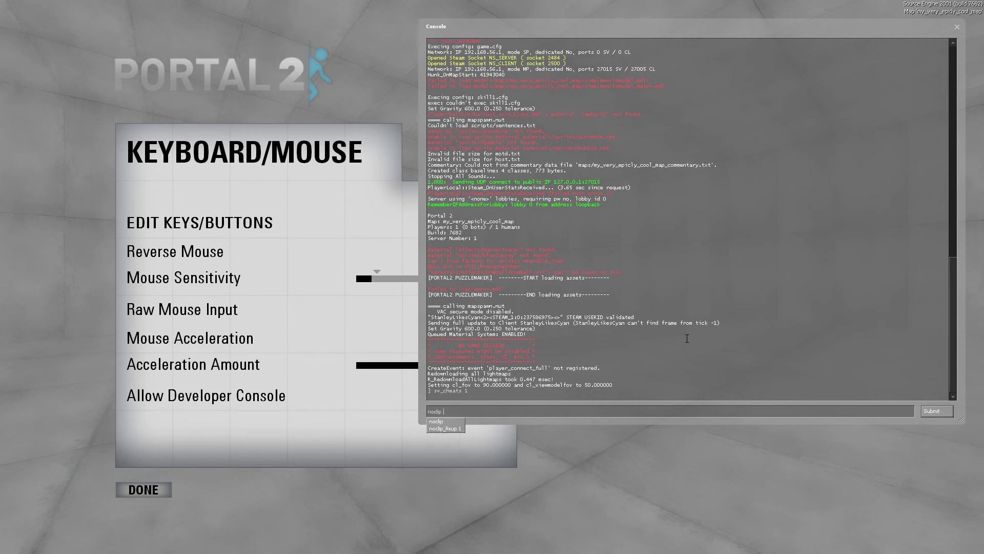
text(clip)
key(Return)
key(Escape)
key(Escape)
key(Escape)
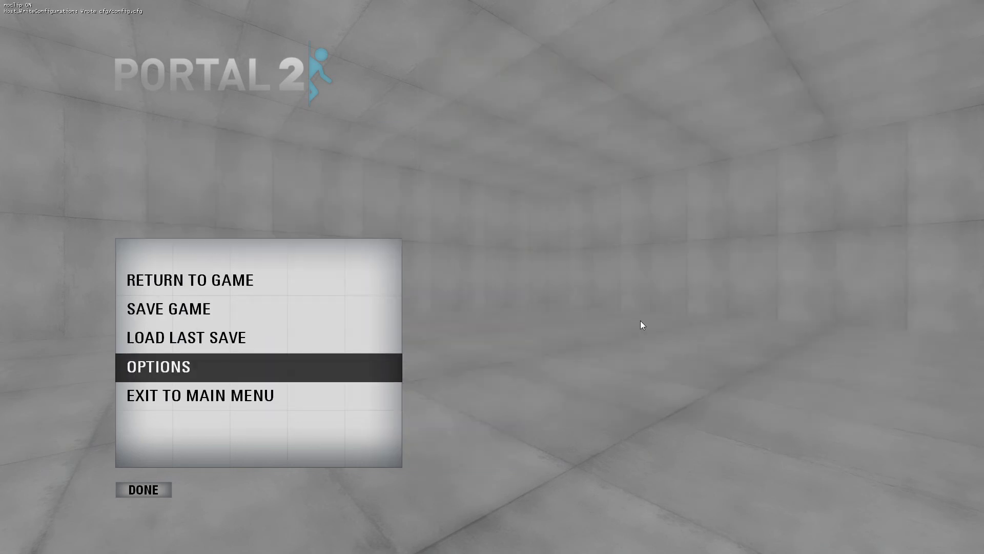
key(Escape)
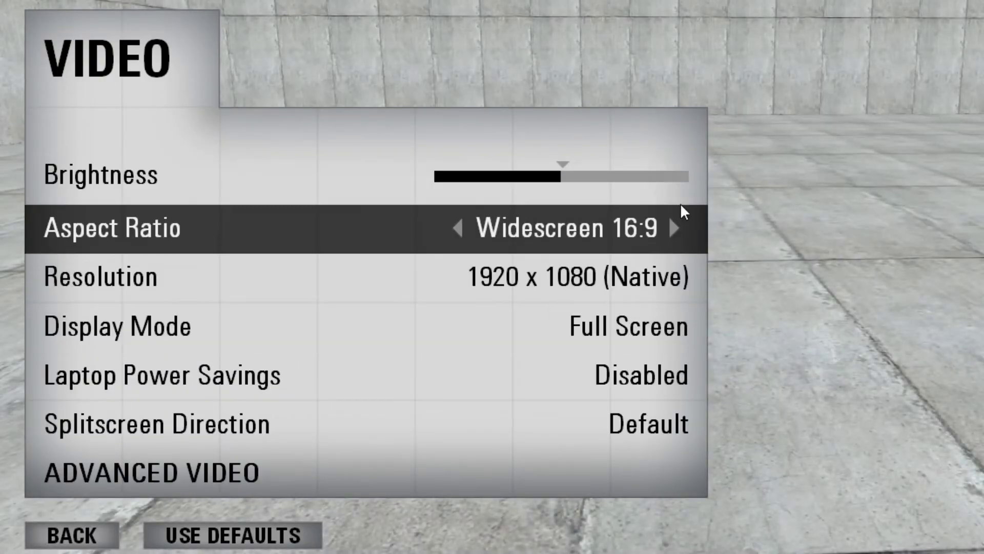
Switch Portal 2 to Run In A Window at 1280 x 720 and apply
click(666, 328)
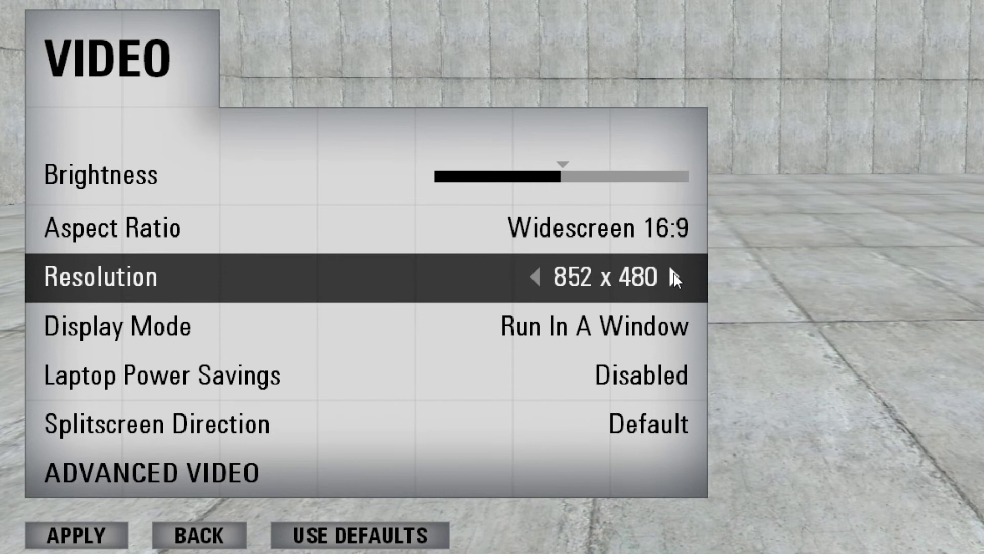
click(522, 277)
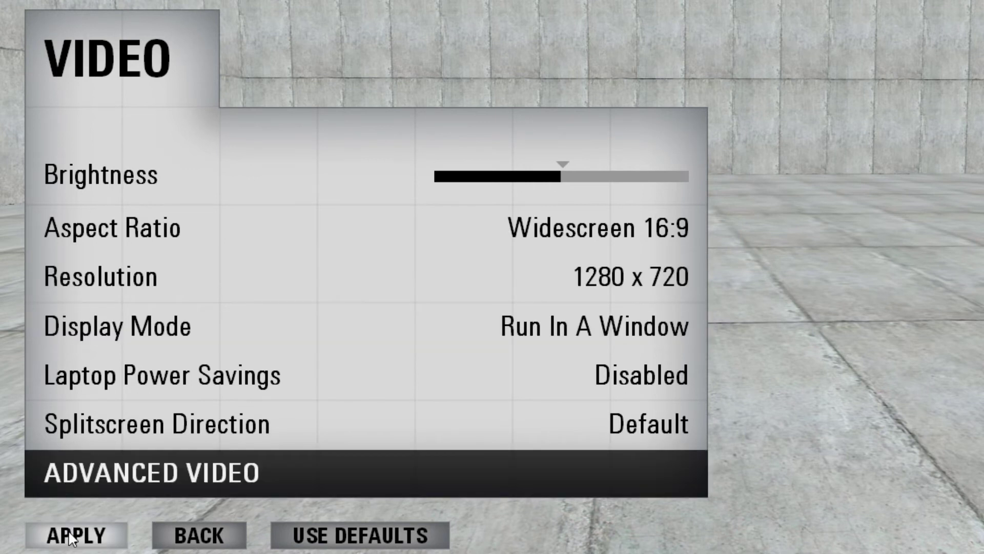